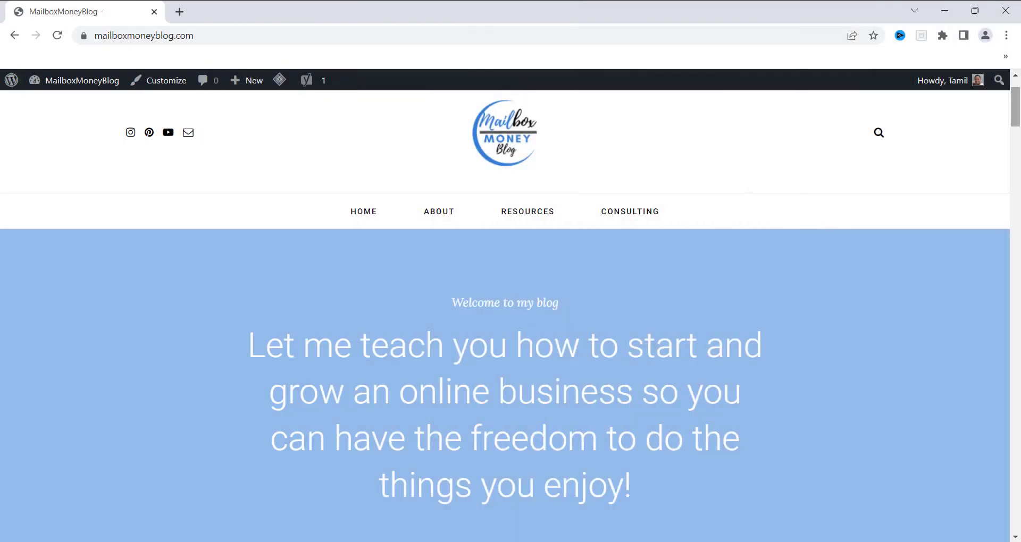
# Scroll the MailboxMoneyBlog homepage to review its sidebar, then go to the admin Dashboard.
pyautogui.moveTo(1019, 109); pyautogui.dragTo(1019, 156)
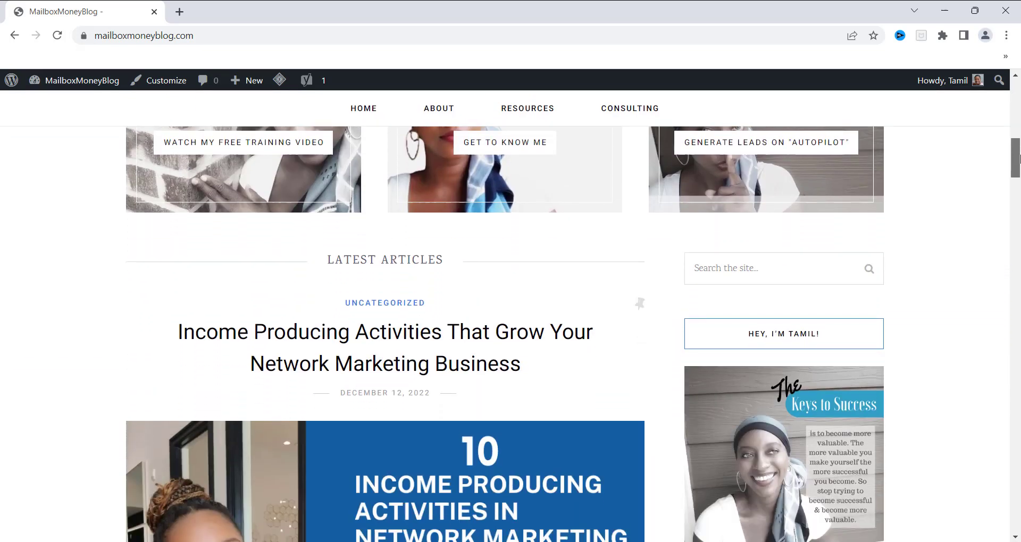
pyautogui.moveTo(1019, 156); pyautogui.dragTo(1019, 178)
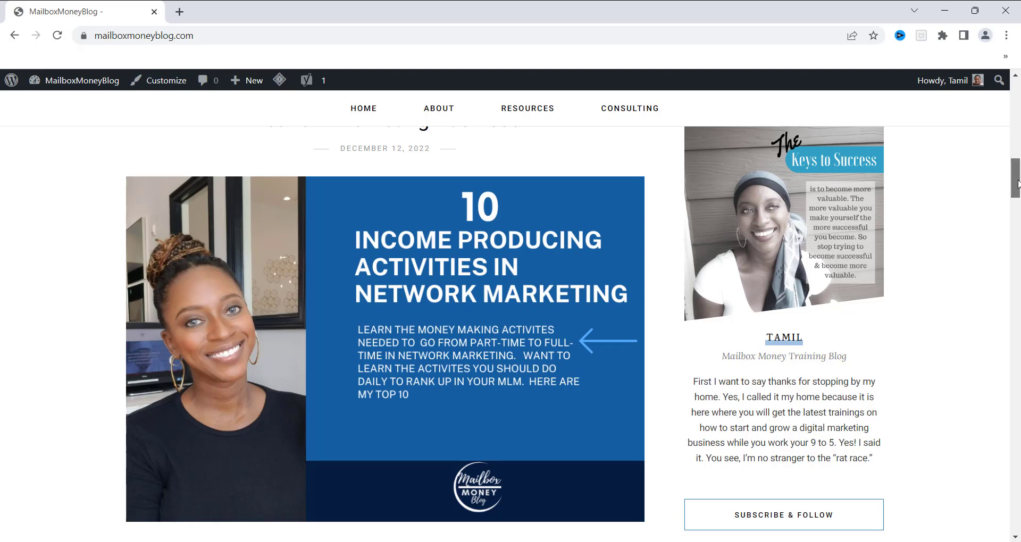
pyautogui.moveTo(1017, 183); pyautogui.dragTo(1017, 188)
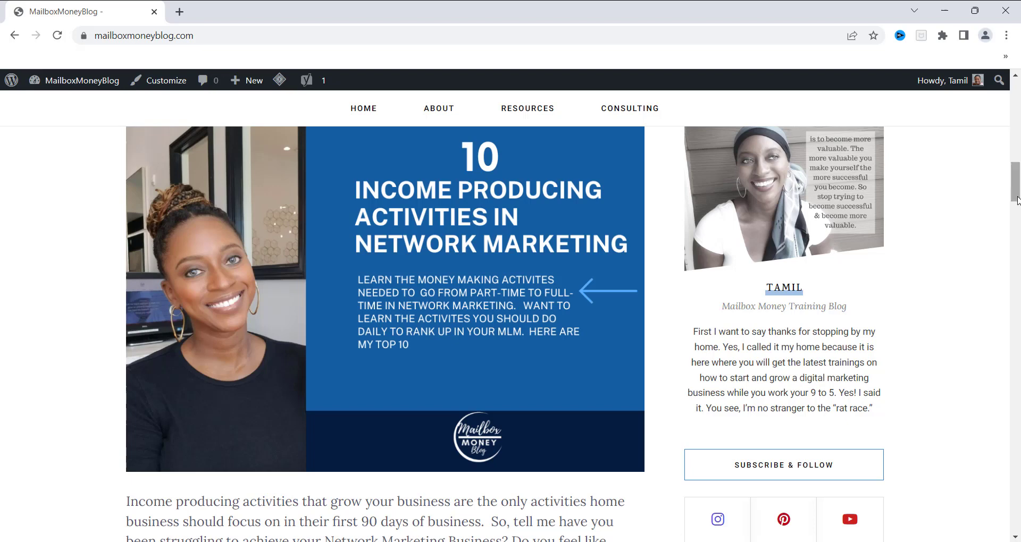
pyautogui.moveTo(1017, 182); pyautogui.dragTo(1017, 197)
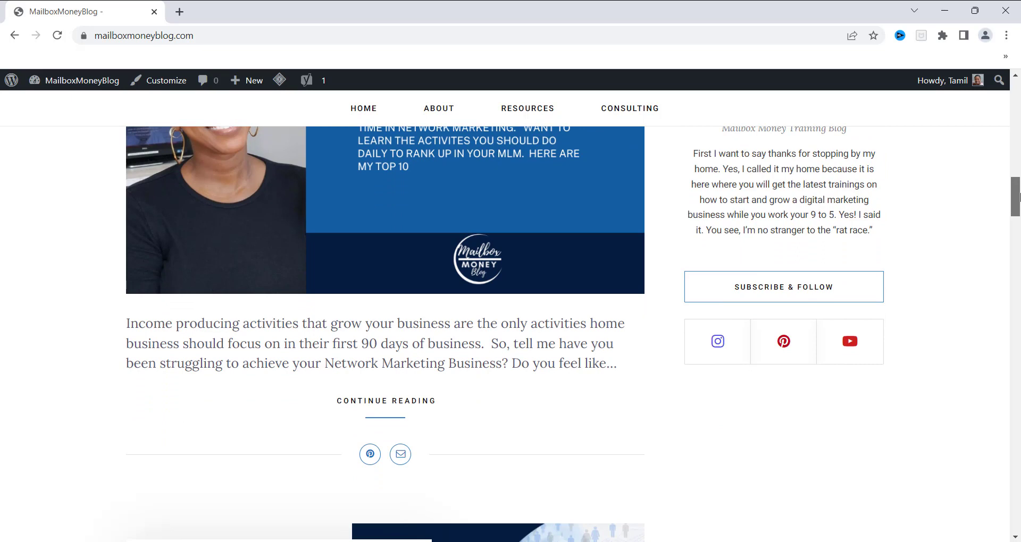
pyautogui.moveTo(1017, 197); pyautogui.dragTo(1018, 204)
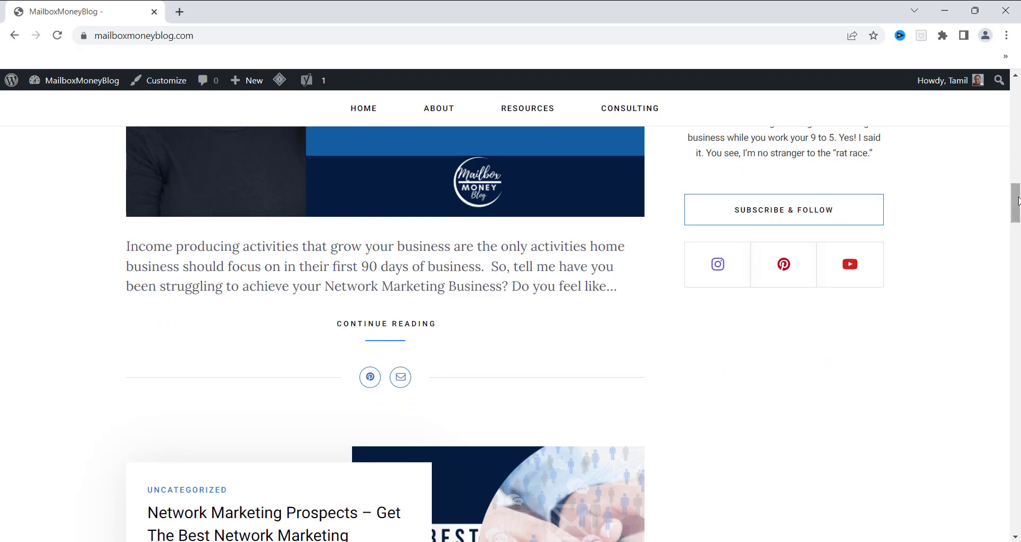
pyautogui.moveTo(1018, 210); pyautogui.dragTo(1005, 127)
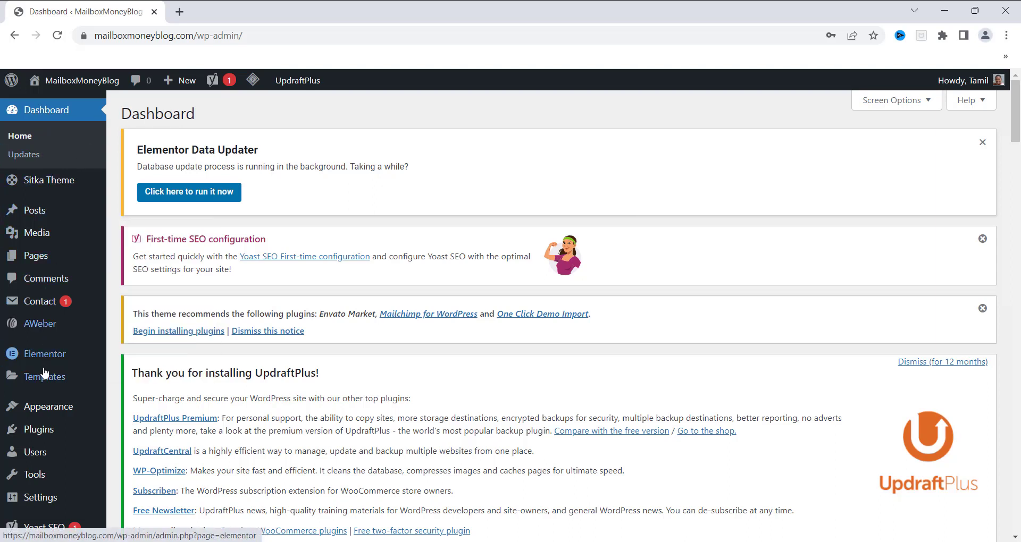
pyautogui.moveTo(48, 407)
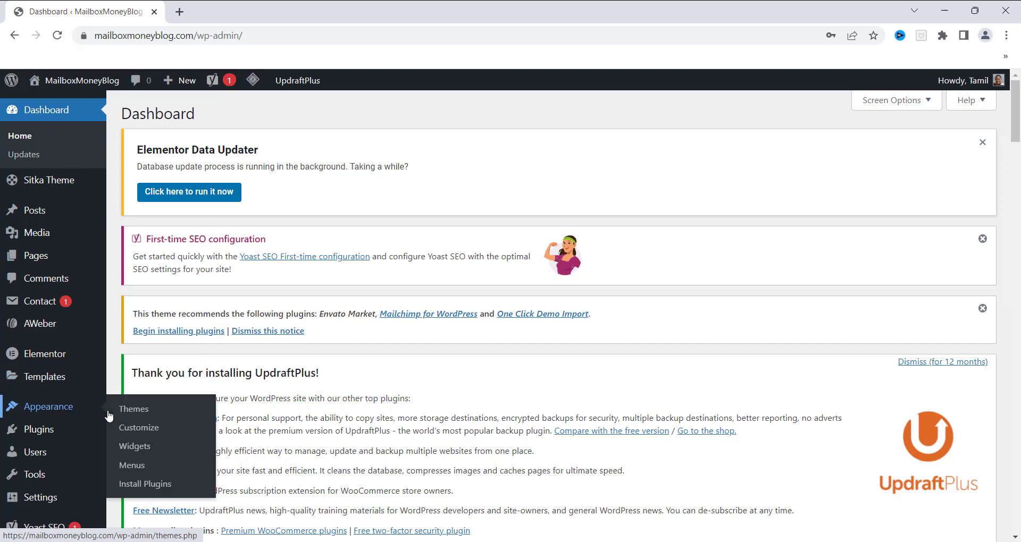
# Open Appearance > Widgets to view the Sidebar's Search and Keys to Success widgets.
pyautogui.click(137, 448)
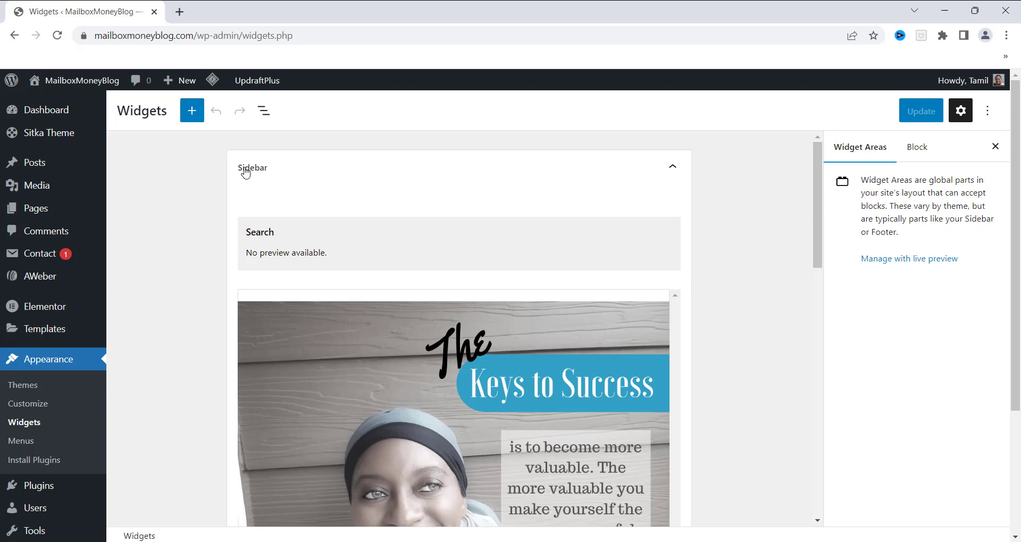
pyautogui.click(673, 167)
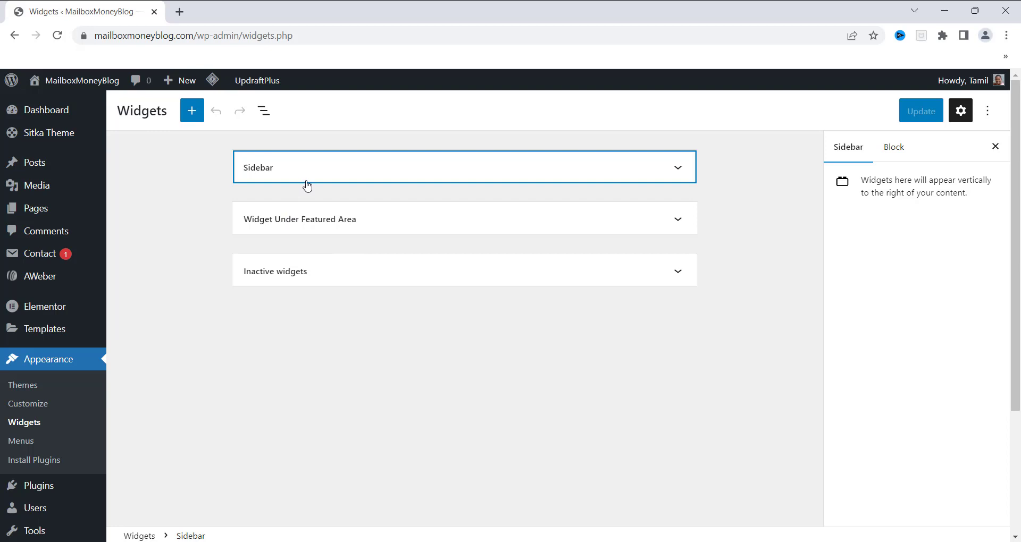
pyautogui.click(679, 168)
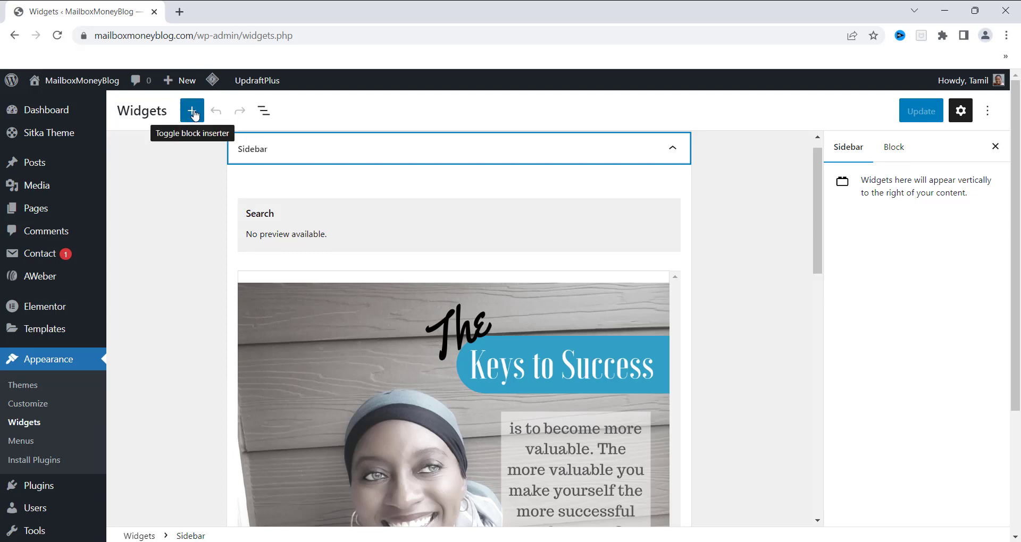
# Open the block inserter and browse its Text, Media, Design and Widgets blocks.
pyautogui.click(192, 111)
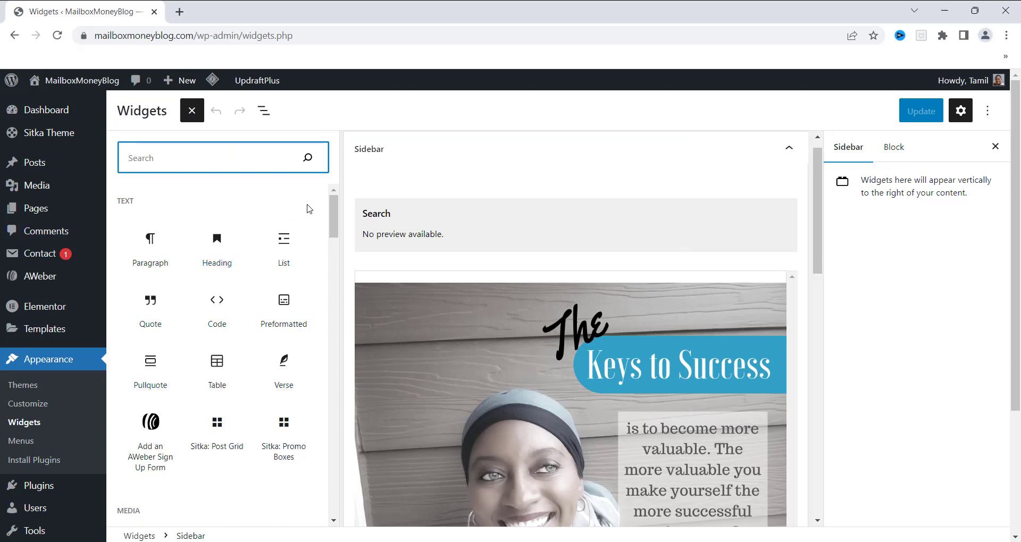
pyautogui.moveTo(334, 214); pyautogui.dragTo(336, 246)
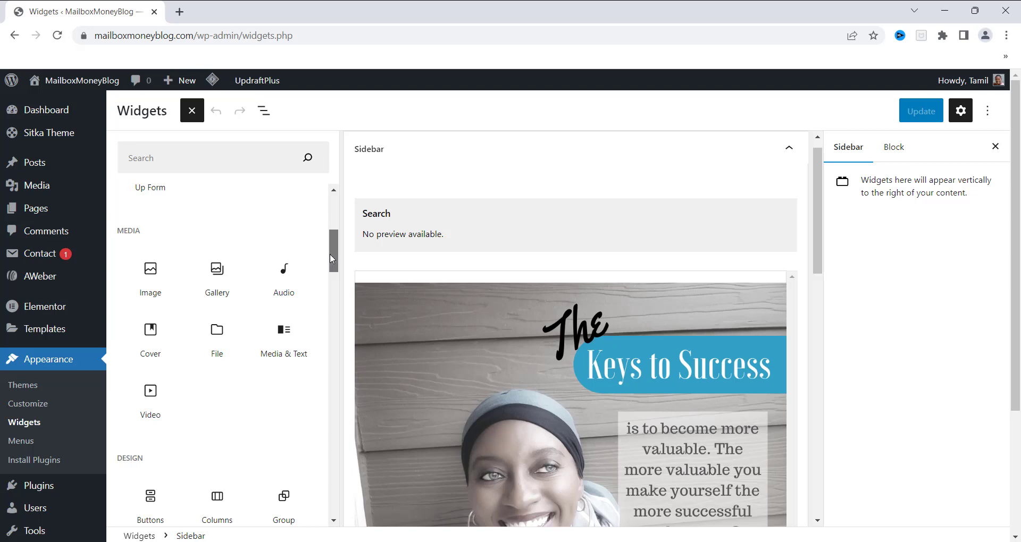
pyautogui.moveTo(330, 253); pyautogui.dragTo(331, 286)
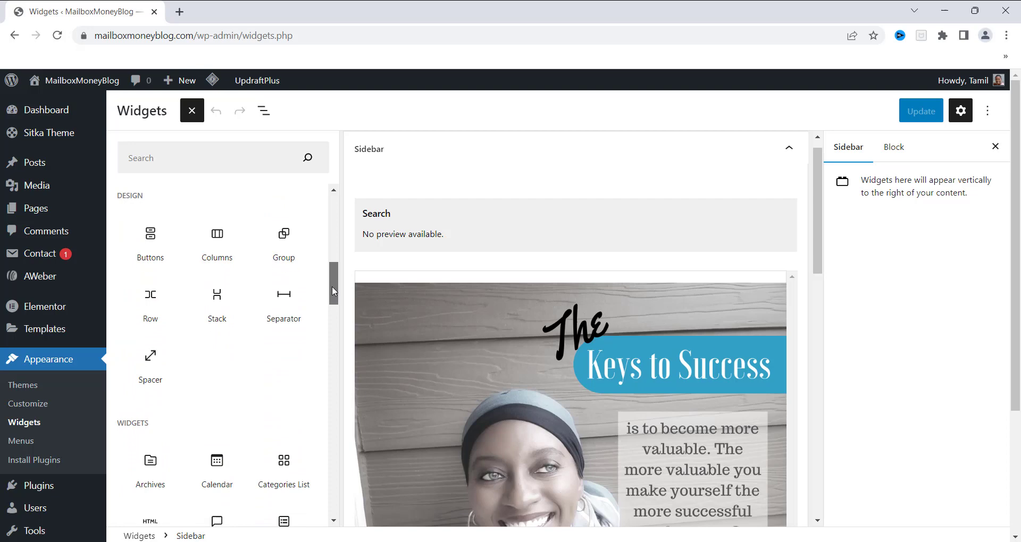
pyautogui.moveTo(334, 292); pyautogui.dragTo(334, 305)
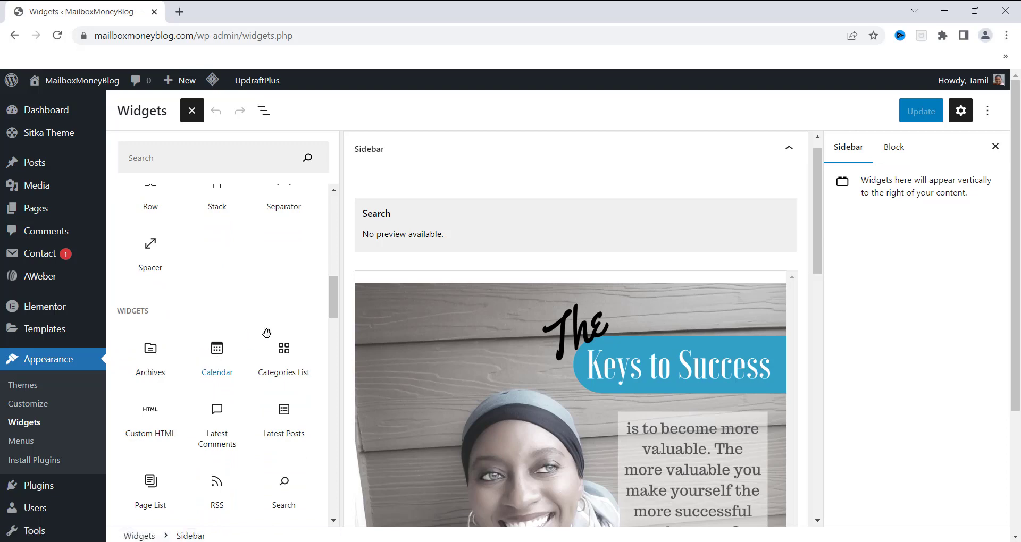
pyautogui.moveTo(334, 303); pyautogui.dragTo(340, 317)
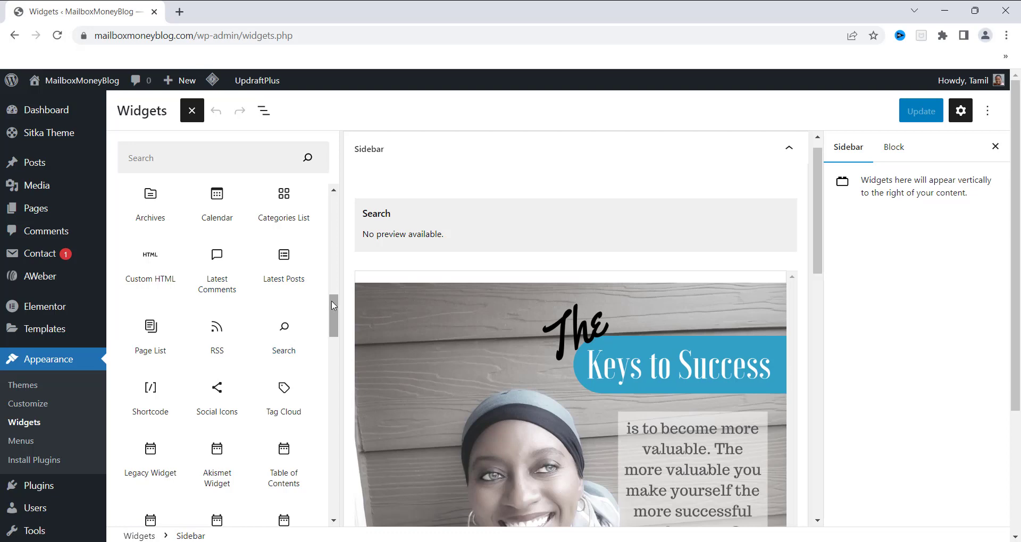
pyautogui.moveTo(334, 305)
pyautogui.mouseDown()
pyautogui.moveTo(335, 338)
pyautogui.moveTo(335, 204)
pyautogui.mouseUp()
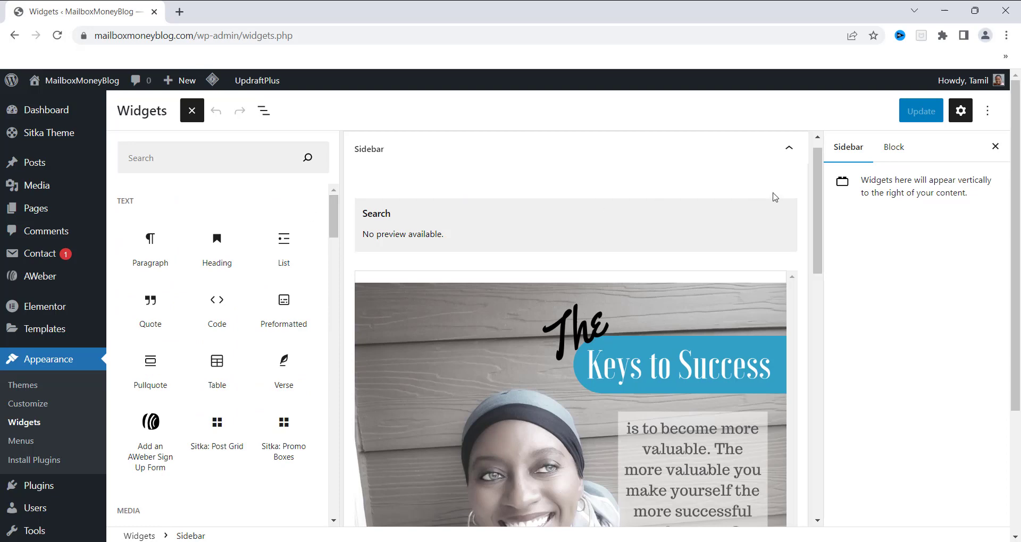
# Close the block library and add a new empty block at the Sidebar's end.
pyautogui.click(818, 169)
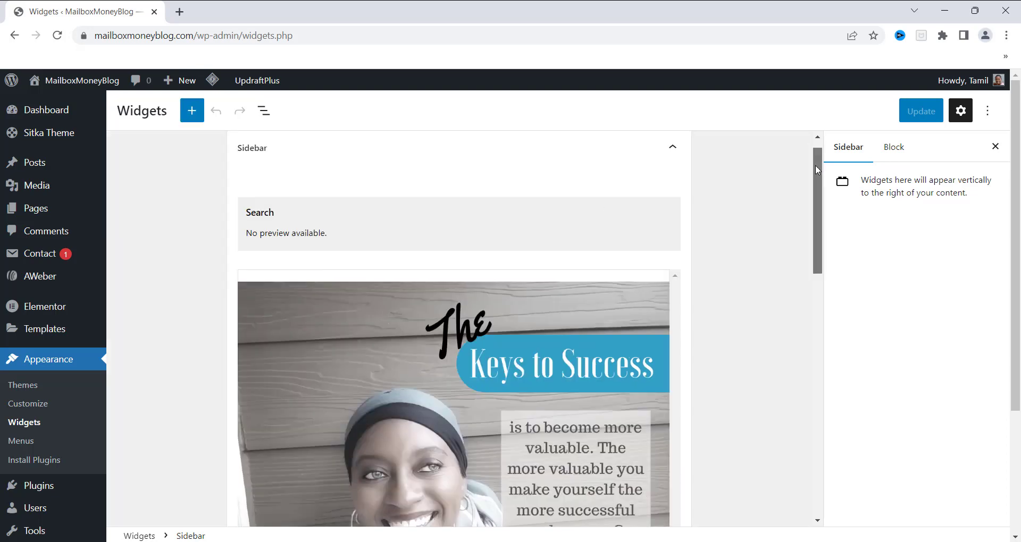
pyautogui.moveTo(817, 169); pyautogui.dragTo(802, 396)
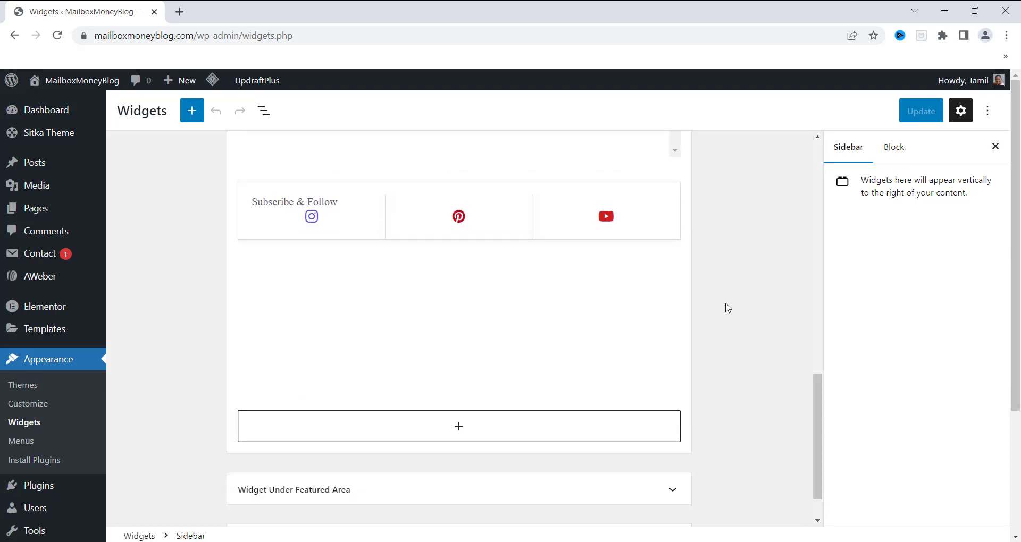
pyautogui.click(460, 428)
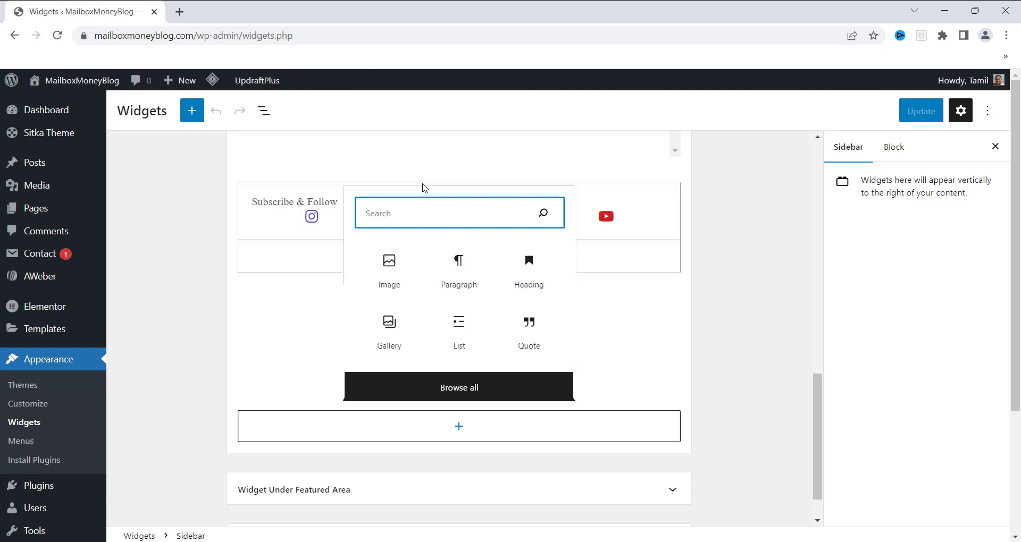
# Insert an Image block and upload the HBBG2 guide image from the Desktop.
pyautogui.click(383, 276)
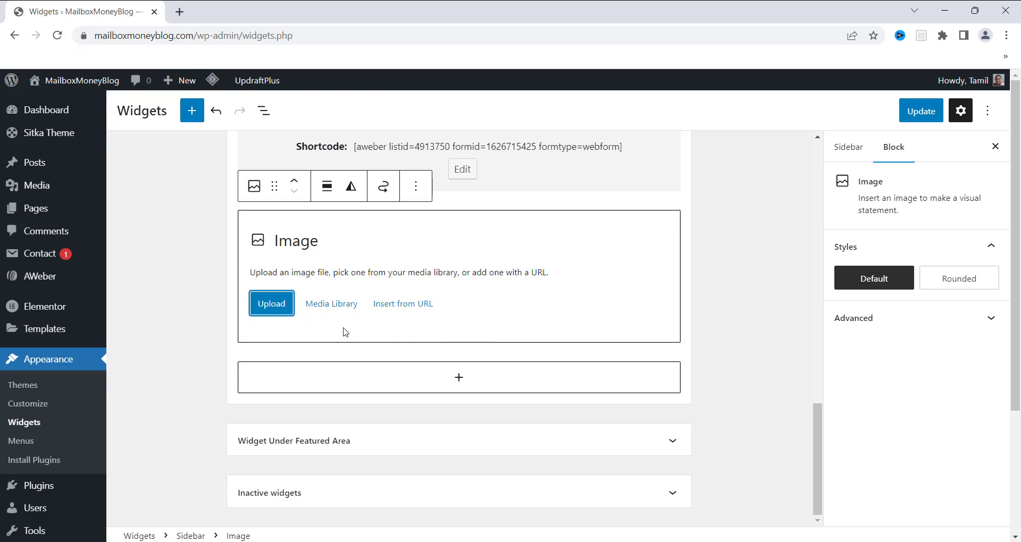
pyautogui.click(267, 307)
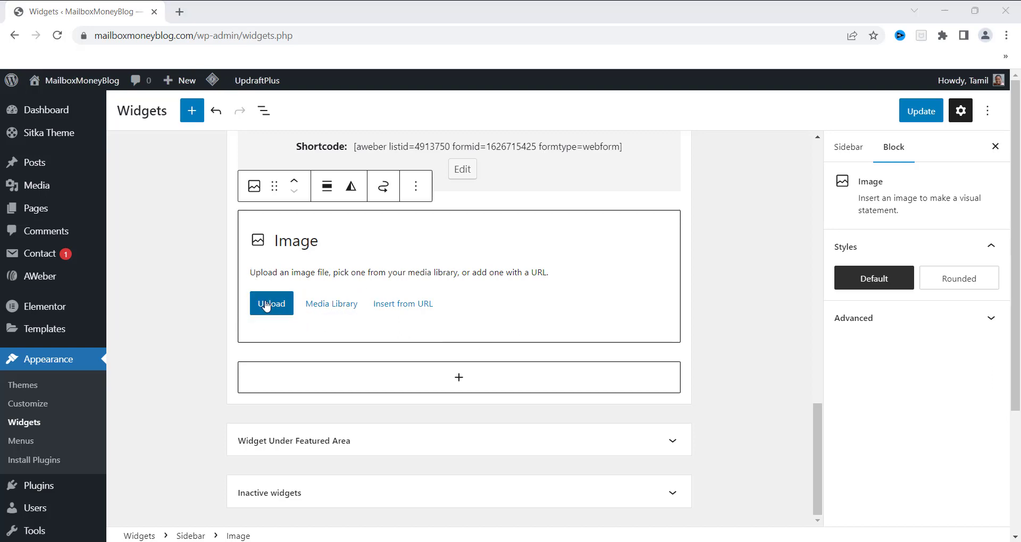
pyautogui.scroll(-2, 509, 154)
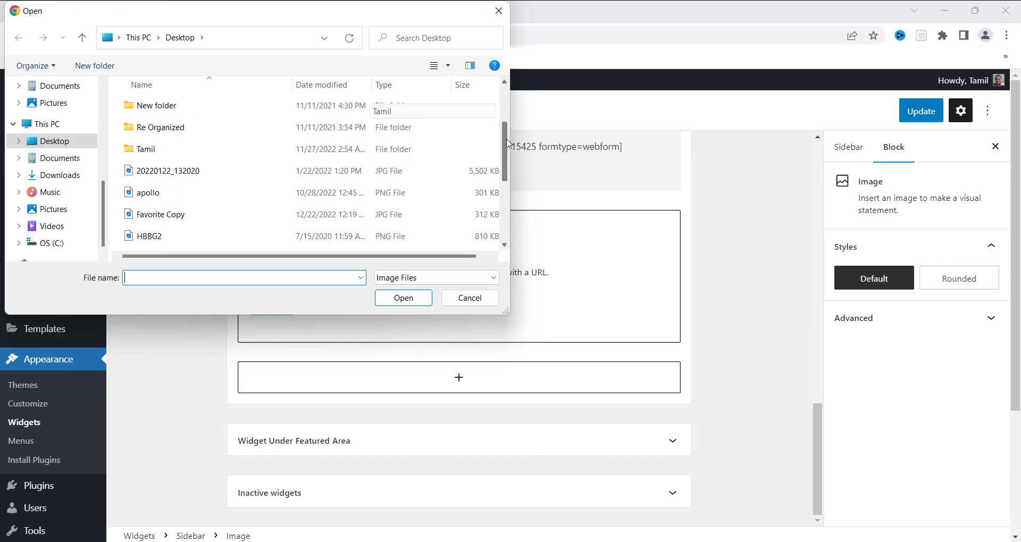
pyautogui.scroll(-1, 509, 155)
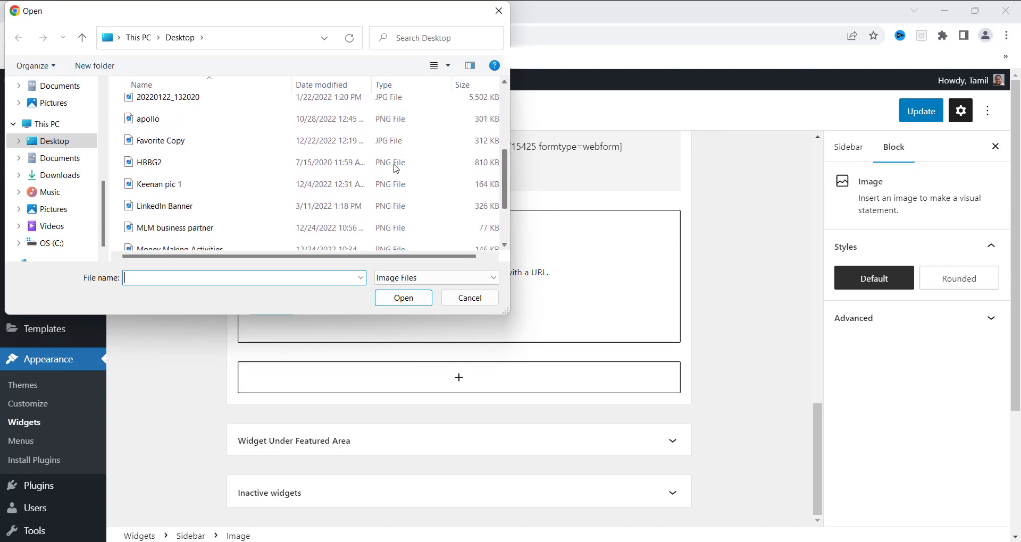
pyautogui.doubleClick(156, 164)
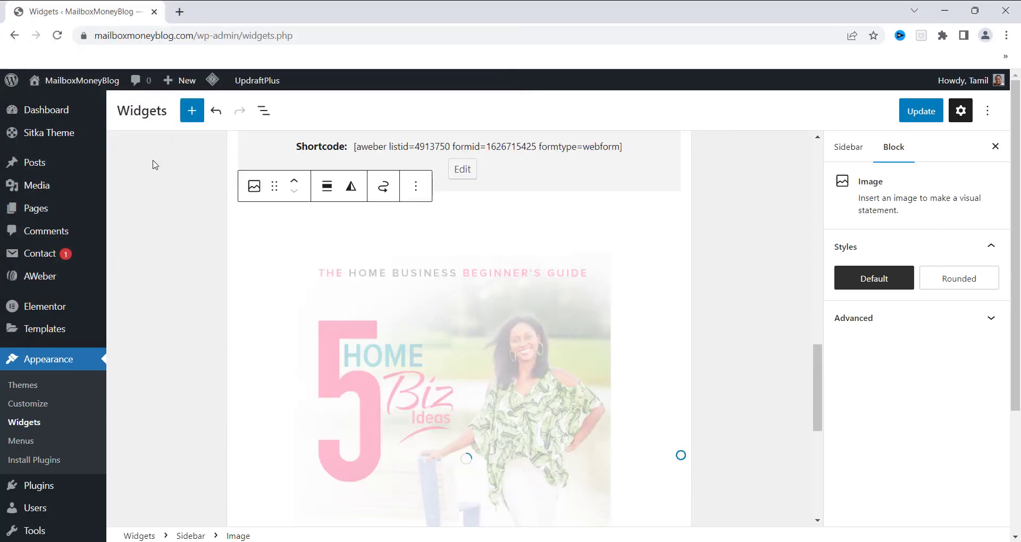
# Scroll the Widgets editor to check the Home Business Beginner's Guide image finished loading.
pyautogui.moveTo(807, 454); pyautogui.dragTo(792, 392)
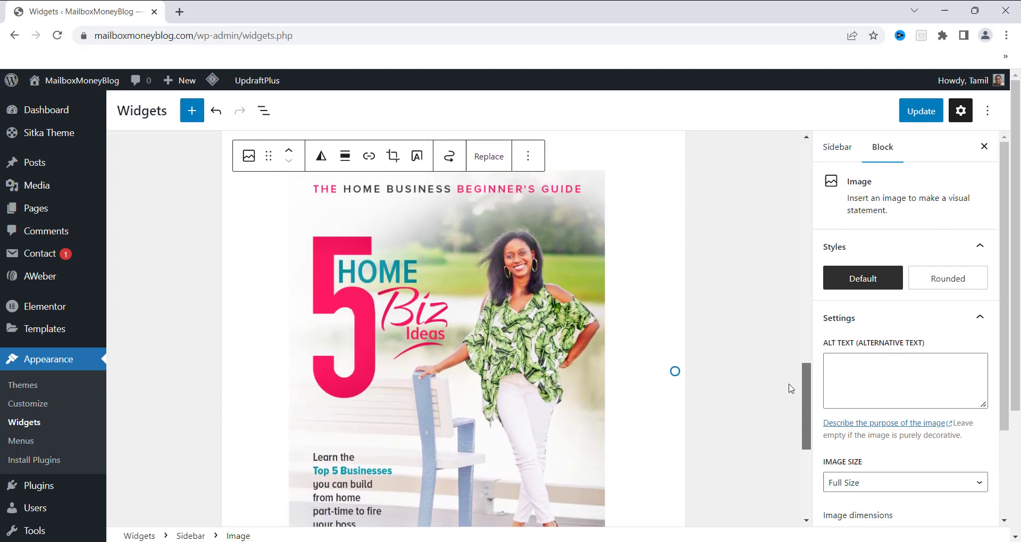
pyautogui.scroll(1, 786, 379)
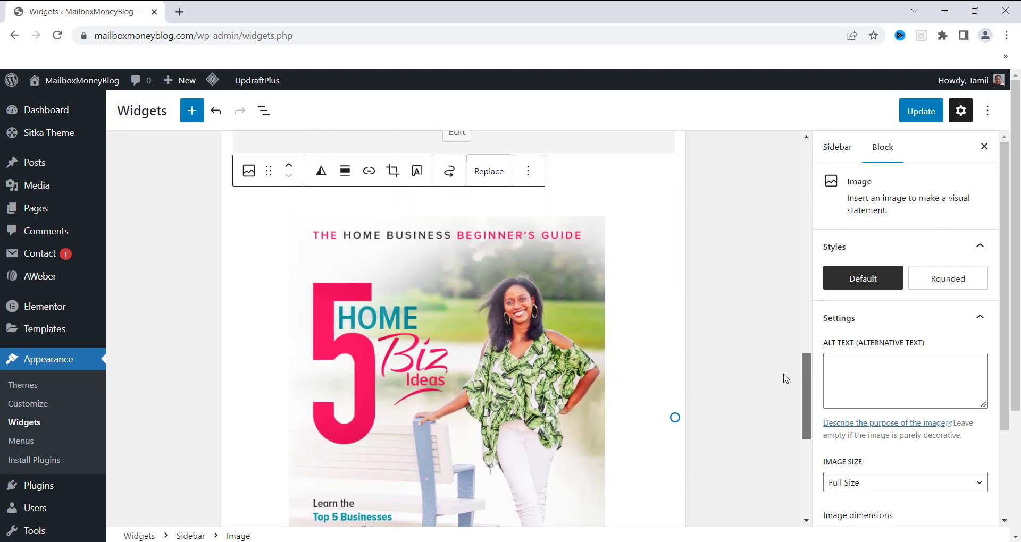
pyautogui.scroll(-1, 786, 379)
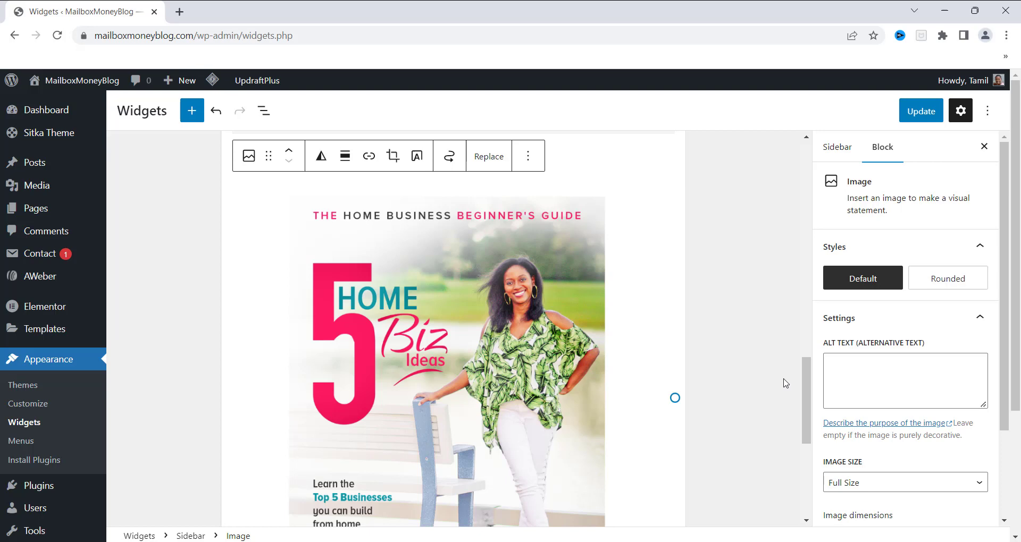
pyautogui.moveTo(804, 371); pyautogui.dragTo(807, 401)
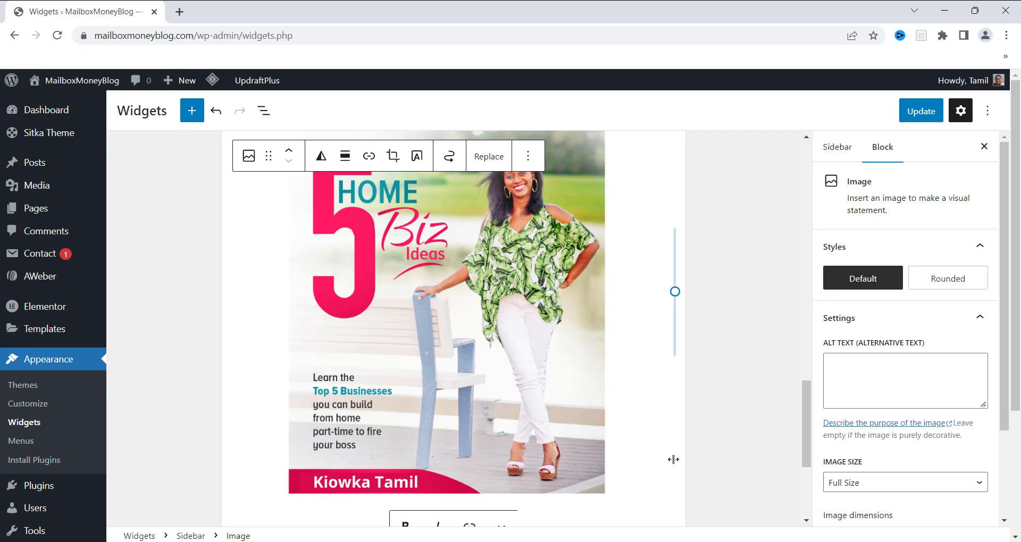
pyautogui.moveTo(808, 396); pyautogui.dragTo(808, 404)
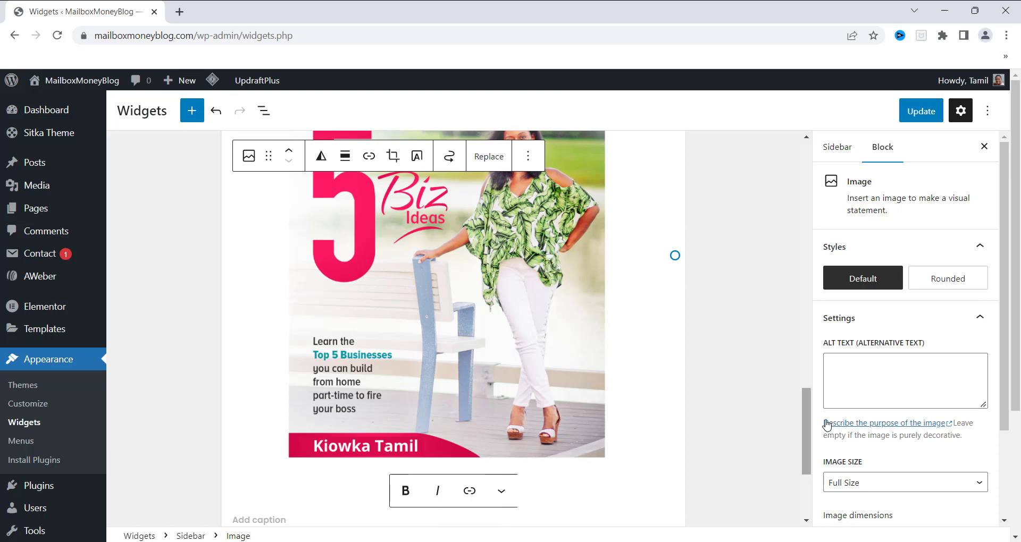
pyautogui.moveTo(804, 433); pyautogui.dragTo(804, 394)
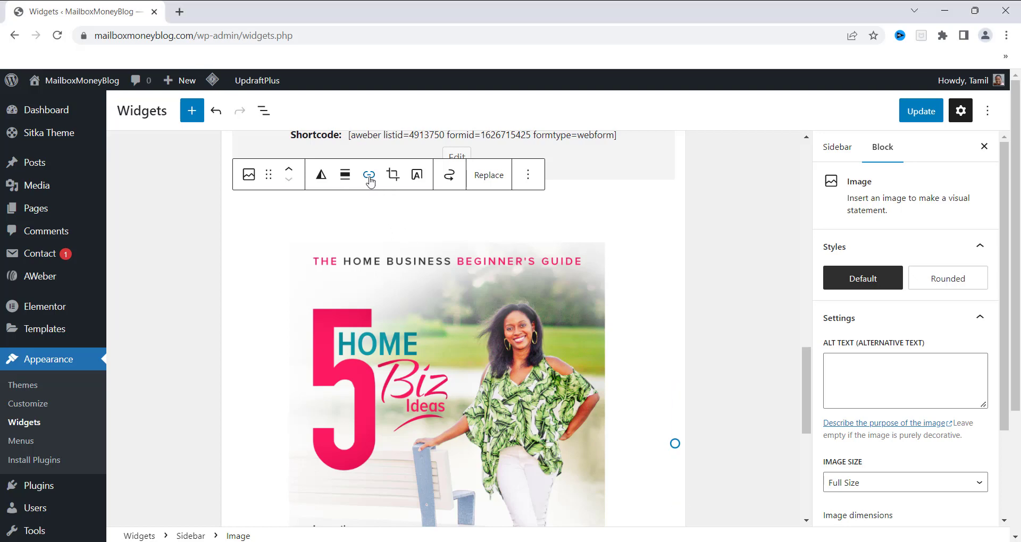
pyautogui.click(369, 179)
pyautogui.click(353, 202)
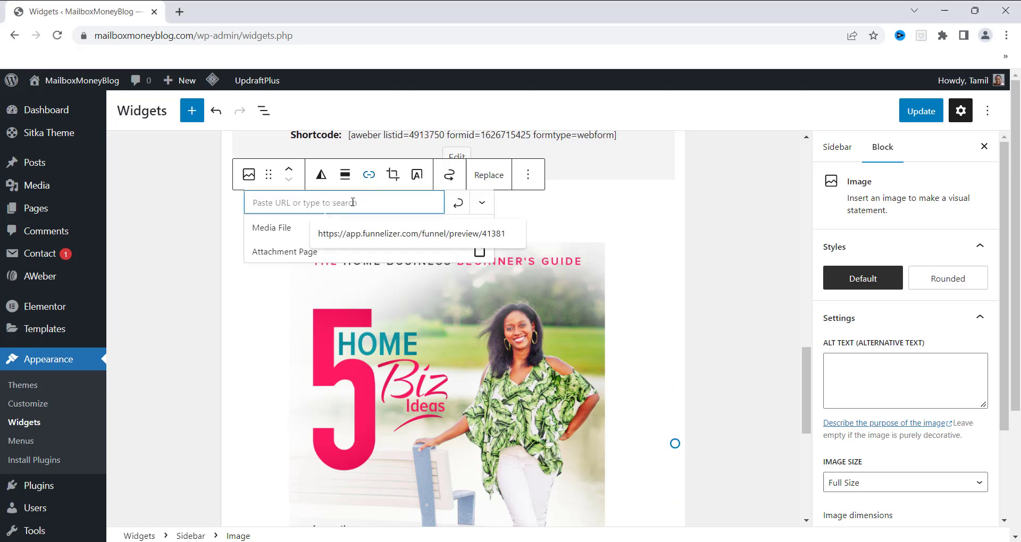
pyautogui.write('https://dkiowka.gopages.co/download')
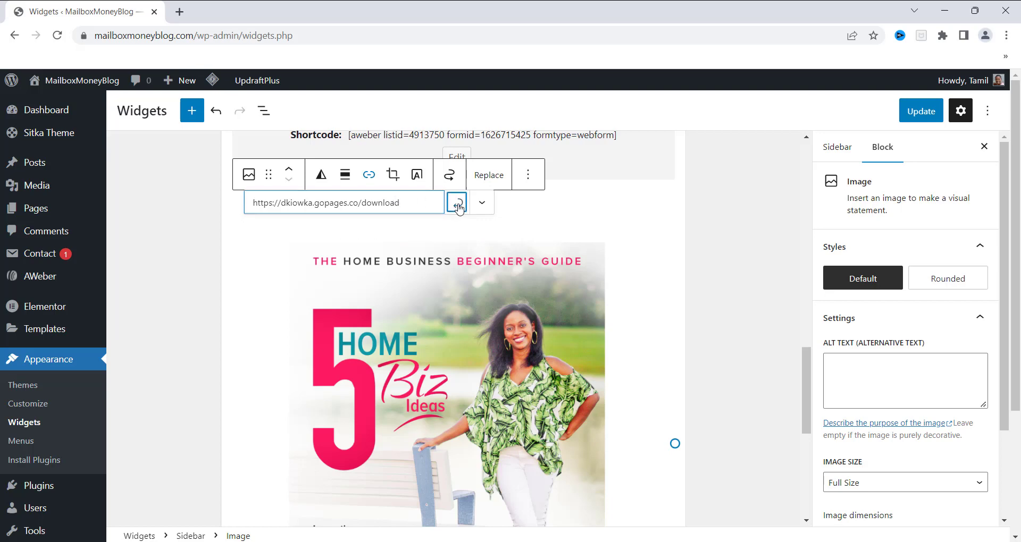
pyautogui.click(457, 204)
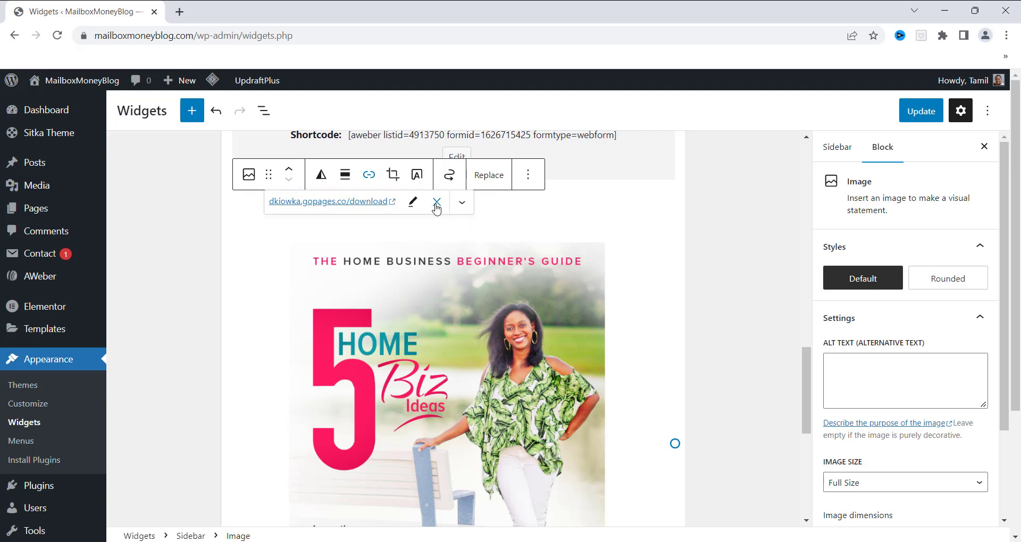
pyautogui.click(496, 210)
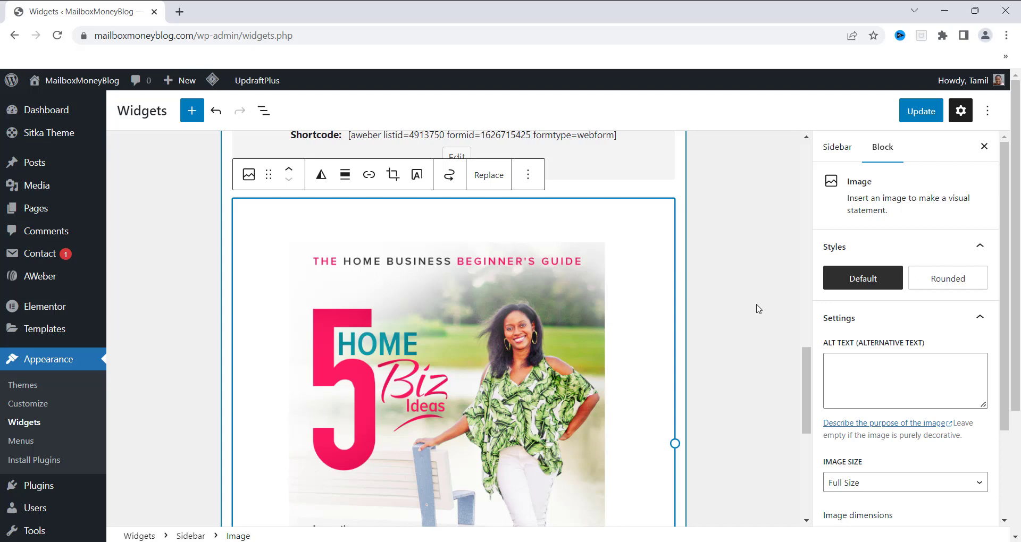
pyautogui.moveTo(807, 376); pyautogui.dragTo(811, 436)
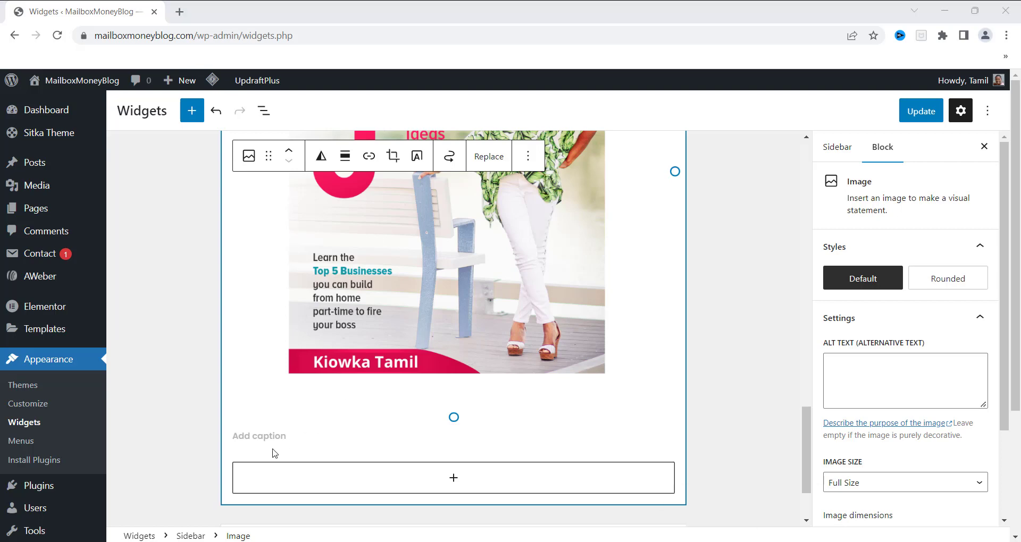
# Add a home-business caption under the guide image and save the Sidebar widgets with Update.
pyautogui.click(239, 436)
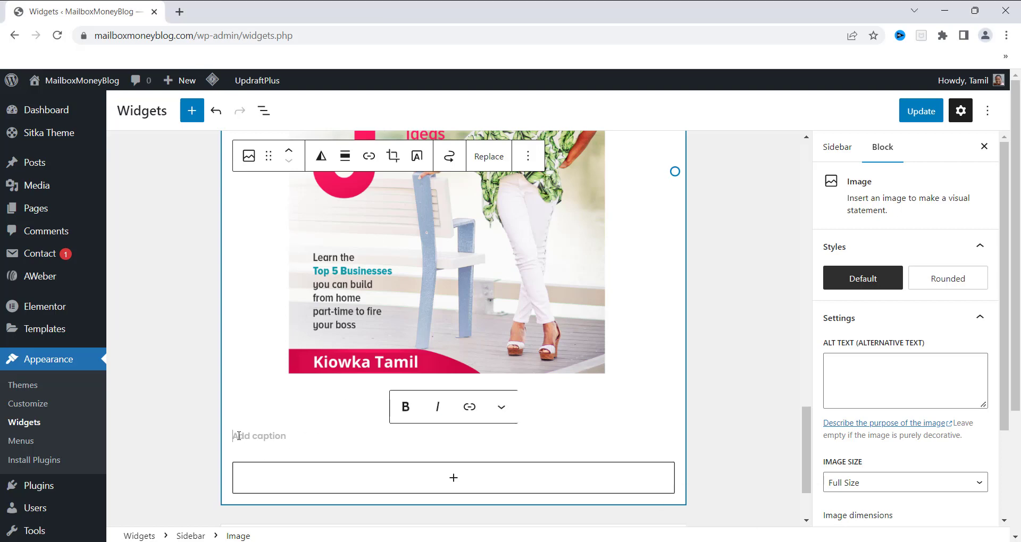
pyautogui.write('Looking to start a lucrative home business but don’t know where to start.  I created a FREE just for you giving my top 5 home business you can build part-time to fire your boss!!')
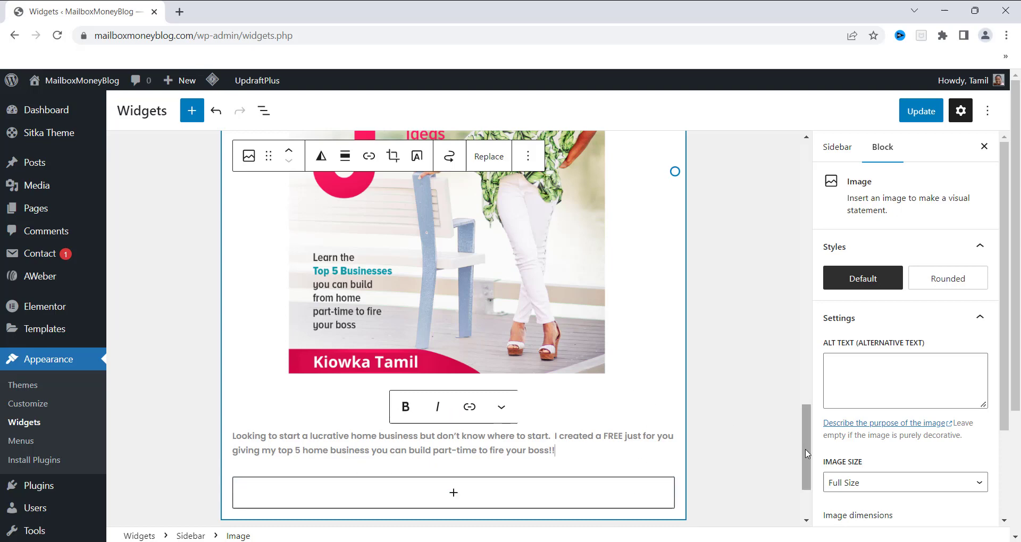
pyautogui.scroll(4, 799, 441)
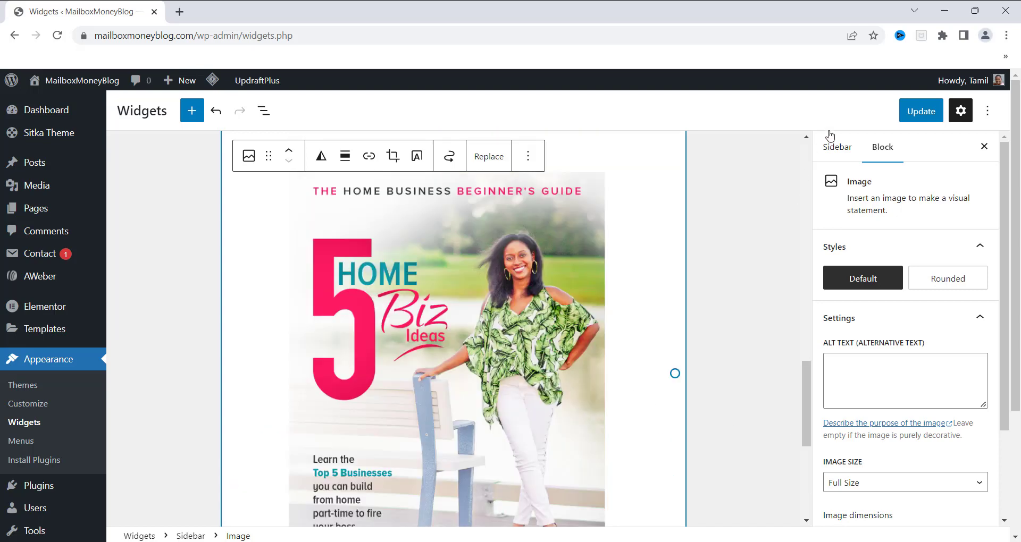
pyautogui.click(921, 115)
pyautogui.click(915, 115)
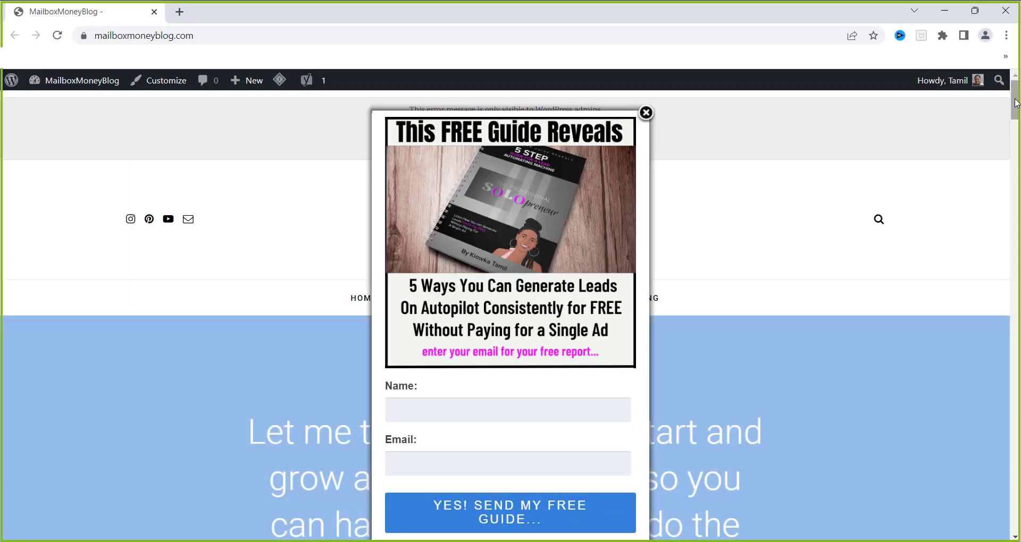
# Scroll the live homepage down to the sidebar's captioned guide image.
pyautogui.moveTo(1015, 107); pyautogui.dragTo(1018, 218)
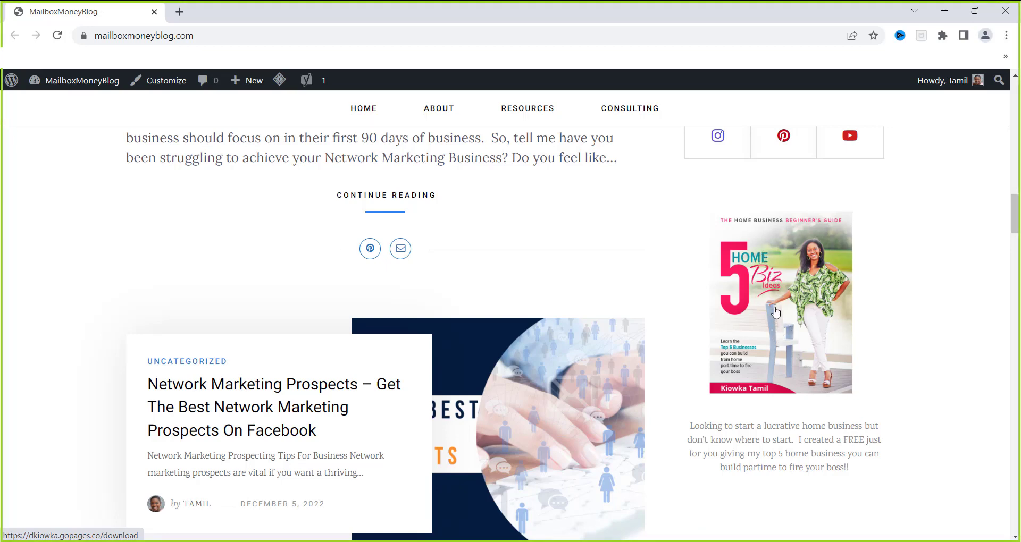
# Follow the sidebar guide image link to the GoPages free PDF download page.
pyautogui.click(776, 312)
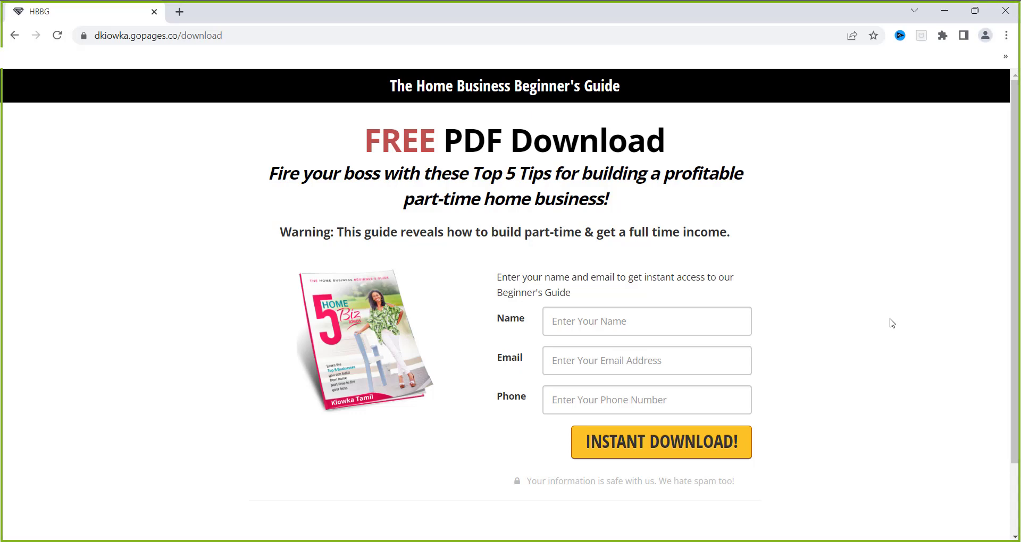
pyautogui.scroll(-1, 1018, 133)
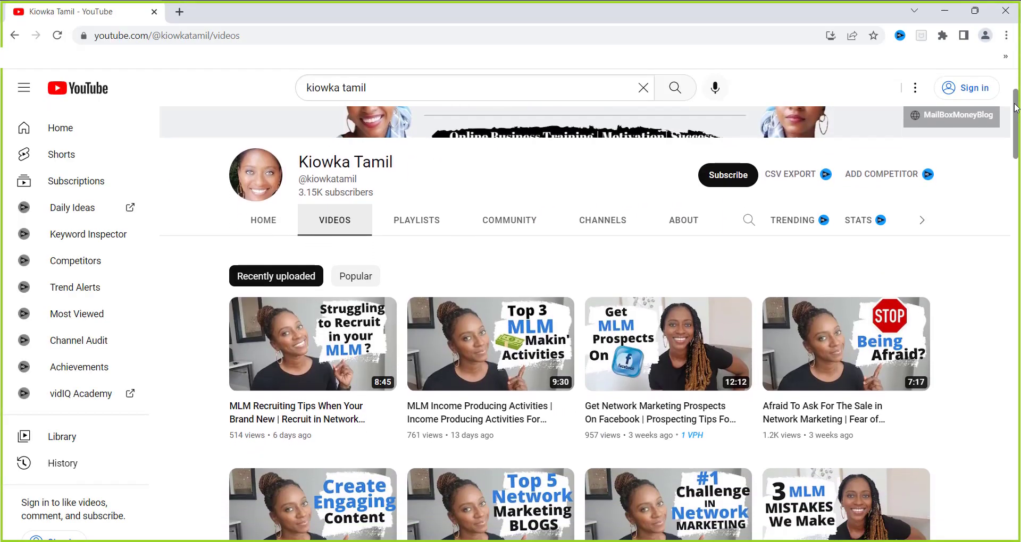
pyautogui.scroll(-1, 1019, 133)
pyautogui.scroll(-1, 1018, 133)
pyautogui.moveTo(1019, 133); pyautogui.dragTo(1018, 204)
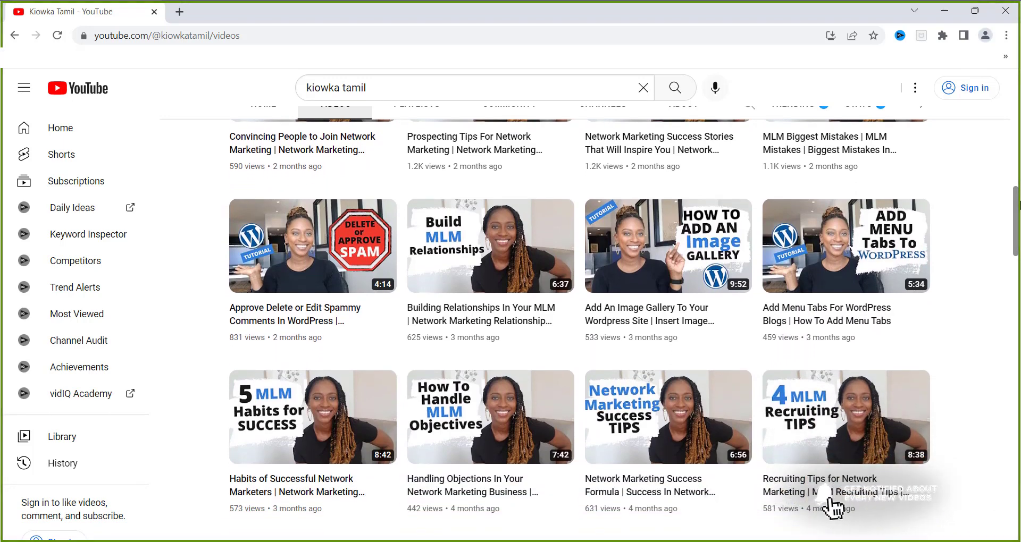
pyautogui.moveTo(1018, 203); pyautogui.dragTo(1019, 279)
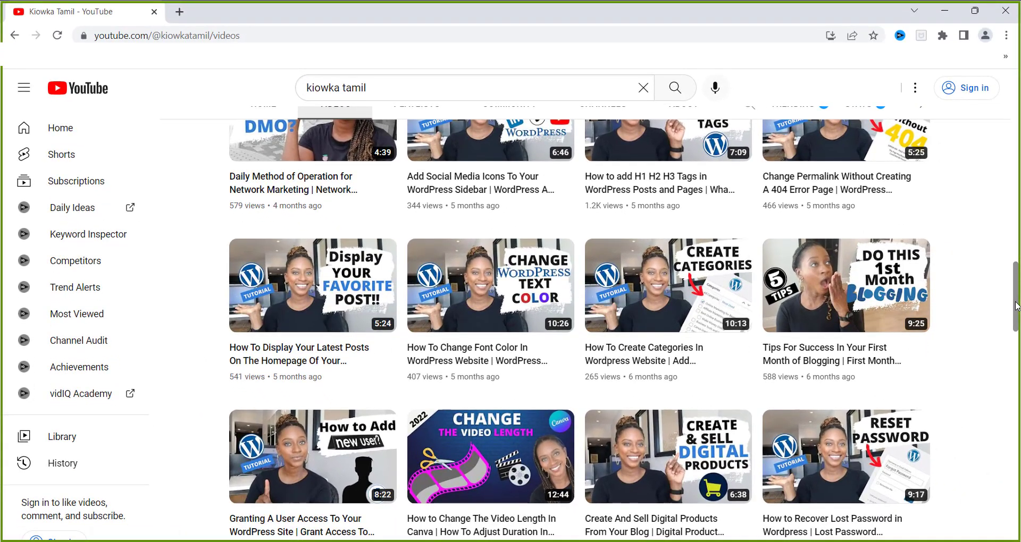
pyautogui.moveTo(1017, 306); pyautogui.dragTo(1017, 106)
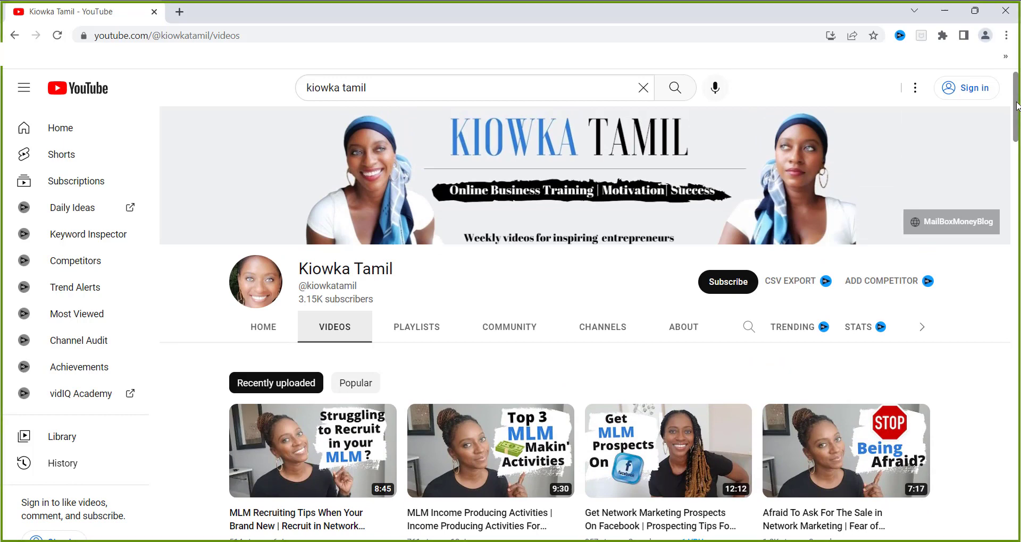